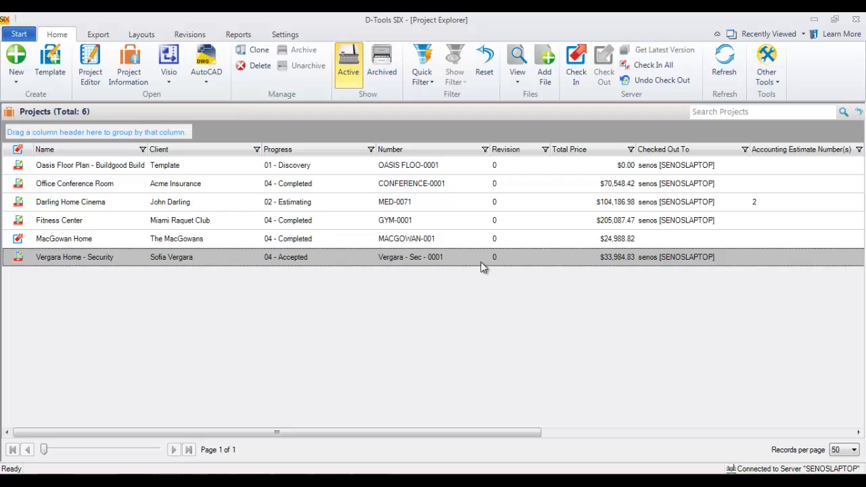
Create a project revision noted 'as sold' and check it in the revisions list
left_click(184, 33)
left_click(27, 71)
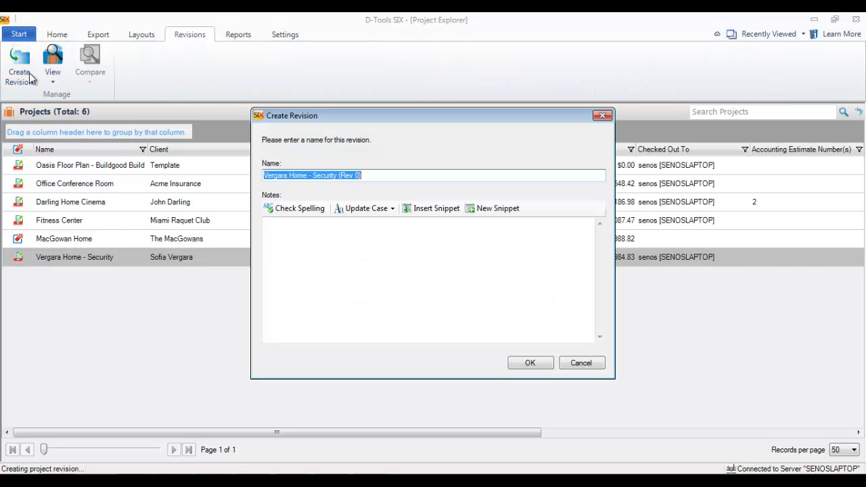
left_click(327, 248)
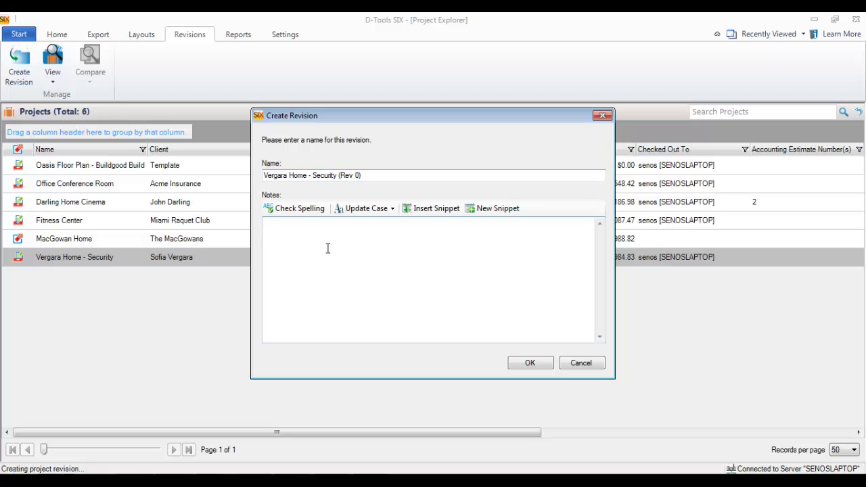
type("as sold")
left_click(527, 363)
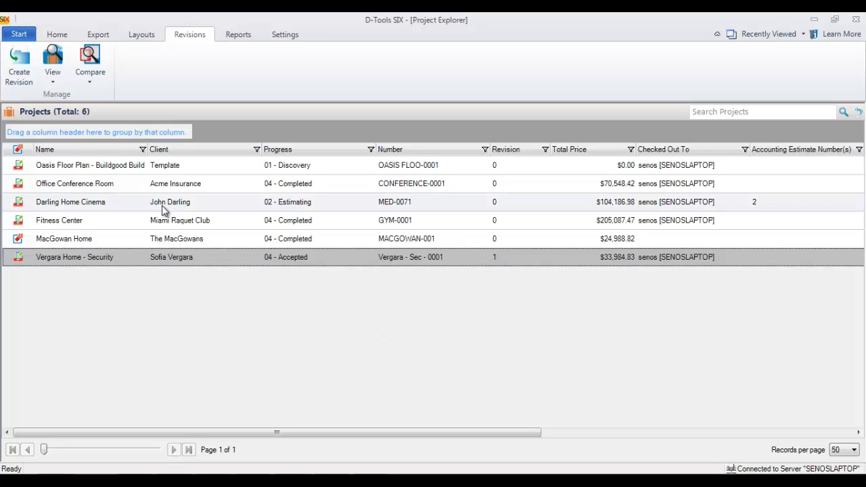
left_click(52, 65)
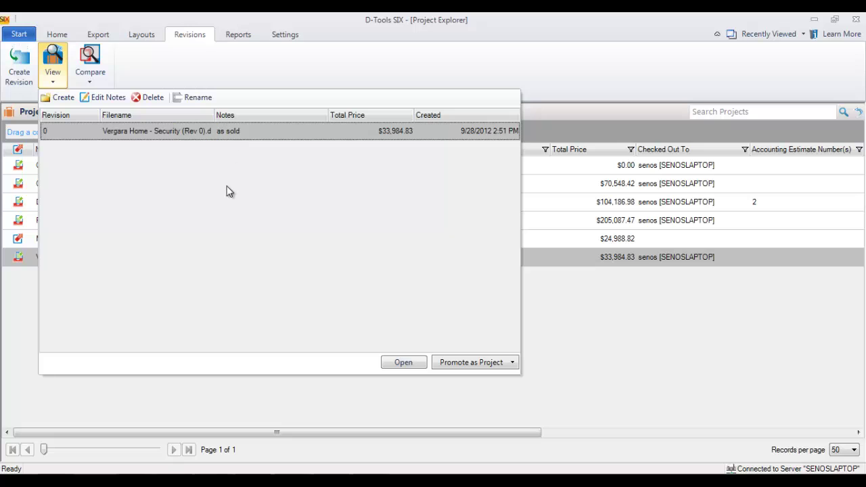
left_click(576, 78)
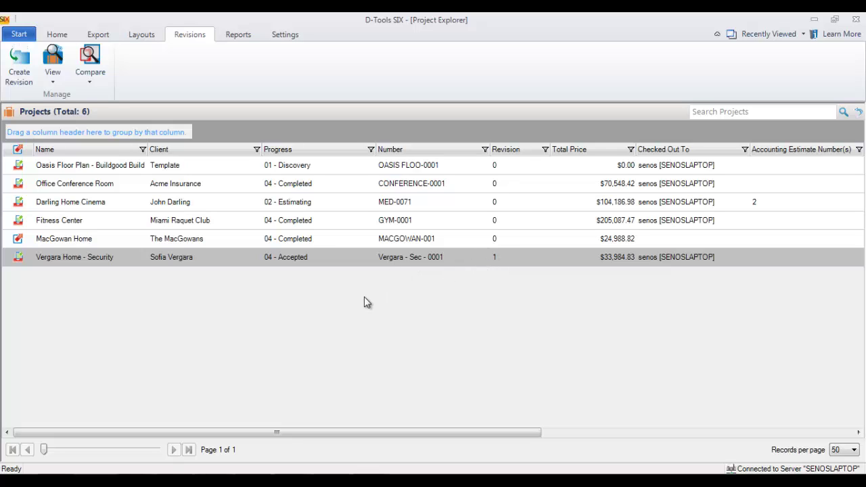
Open the project's Visio drawing, Vergara Home - Security.vsd
right_click(282, 260)
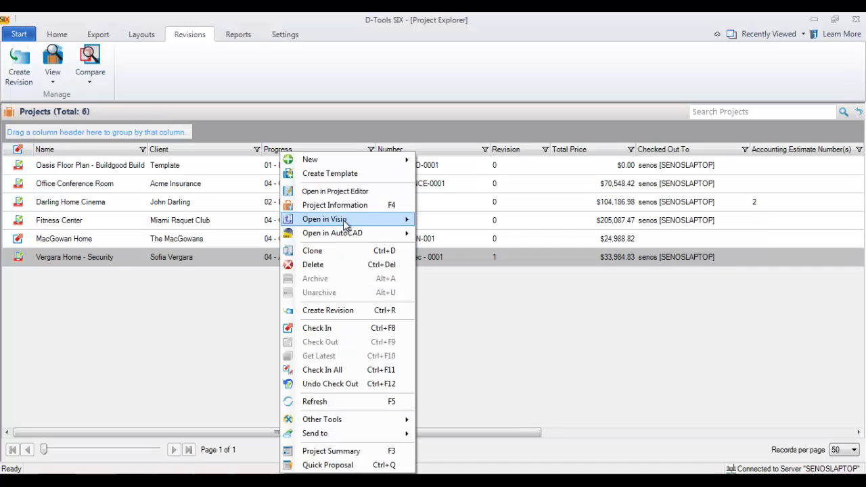
mouse_move(341, 219)
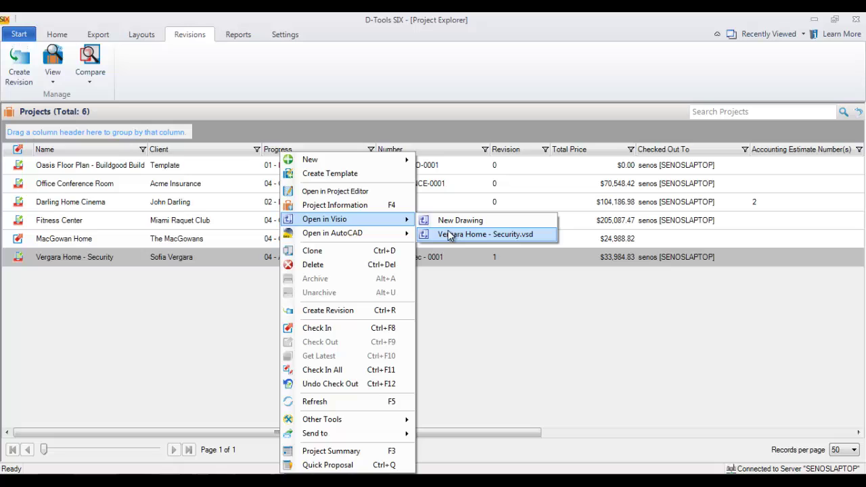
left_click(449, 235)
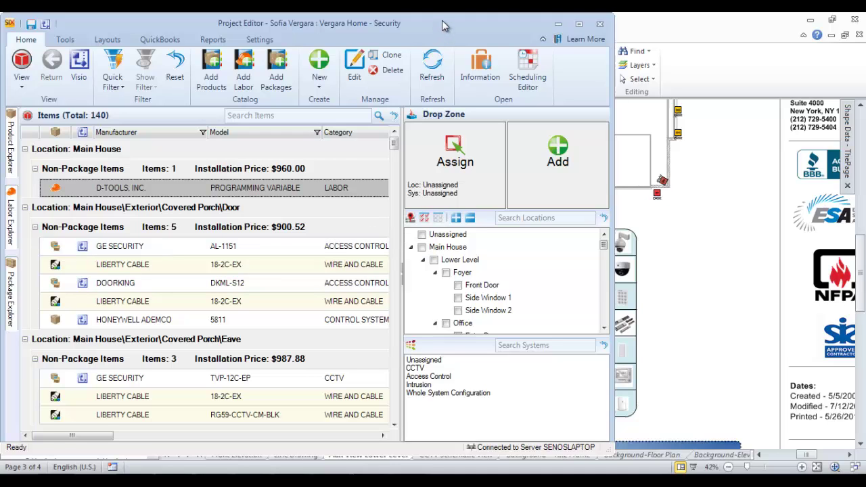
Snap the Project Editor to the left half and Visio to the right half
key("super+Left")
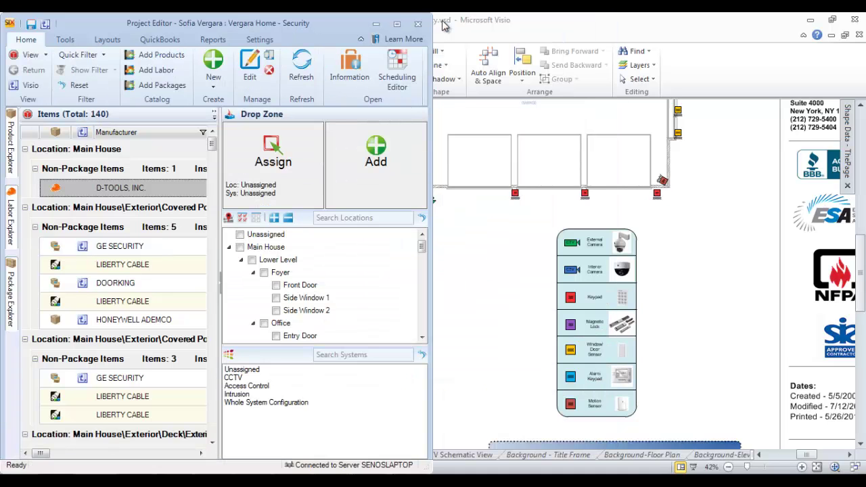
left_click(504, 25)
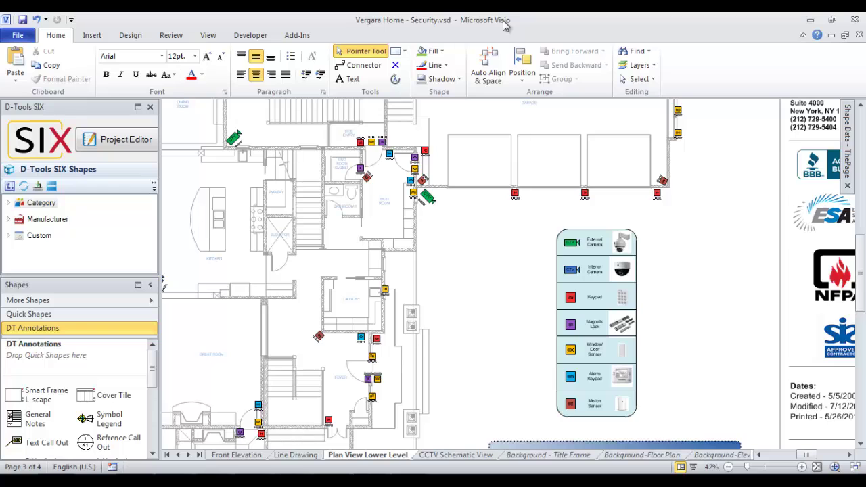
key("super+Right")
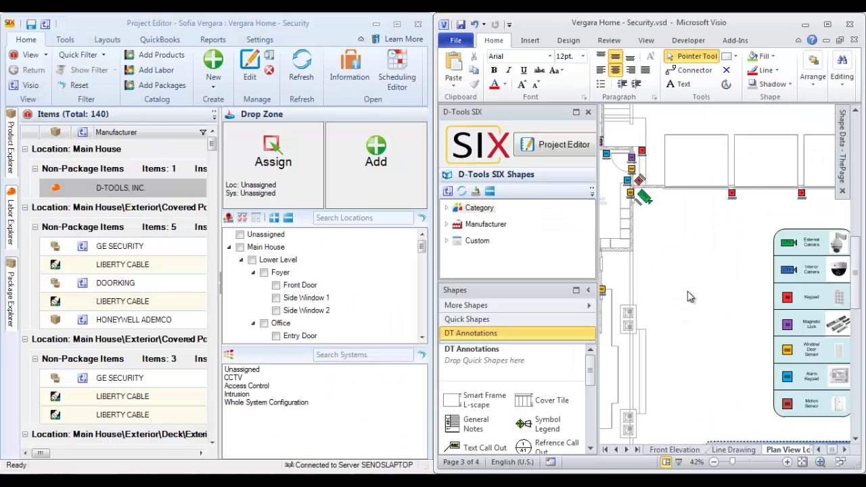
Find the green porch-eave camera from the floor plan in the Project Editor item list
scroll(686, 307, "left", 5)
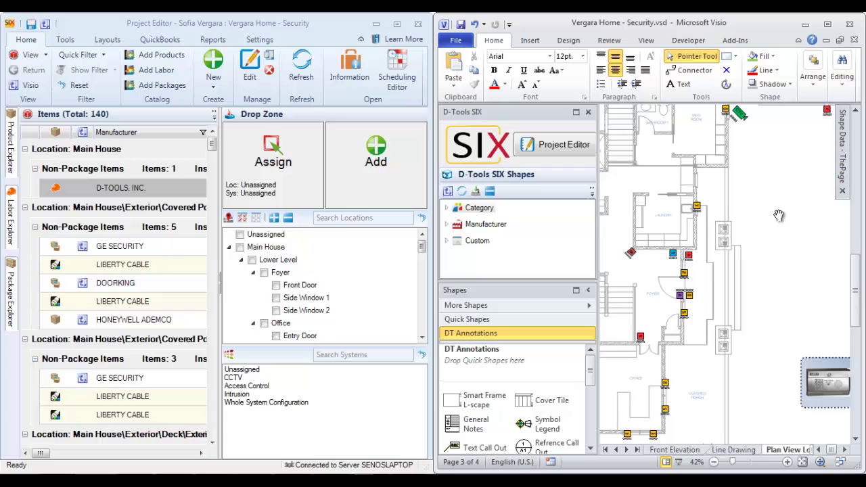
scroll(747, 331, "down", 3)
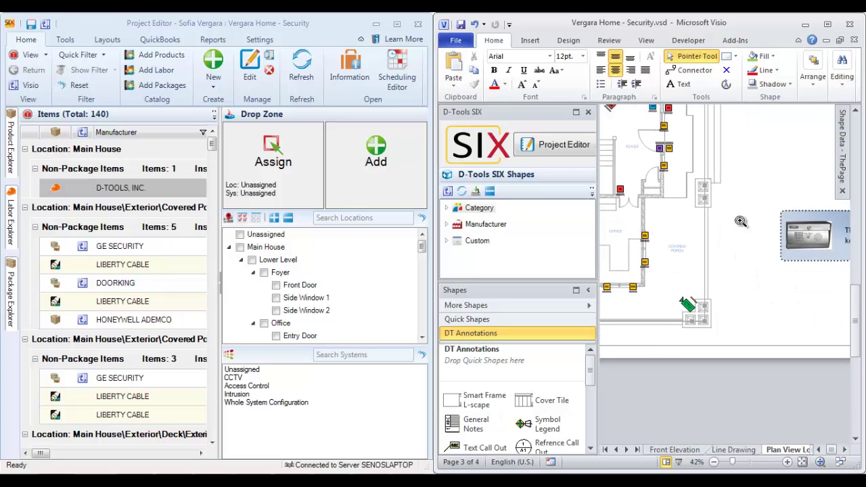
left_click(686, 305)
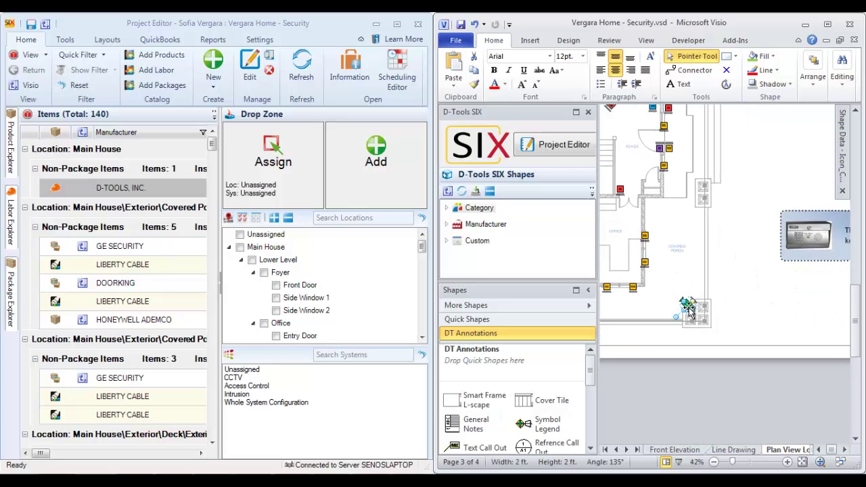
right_click(687, 306)
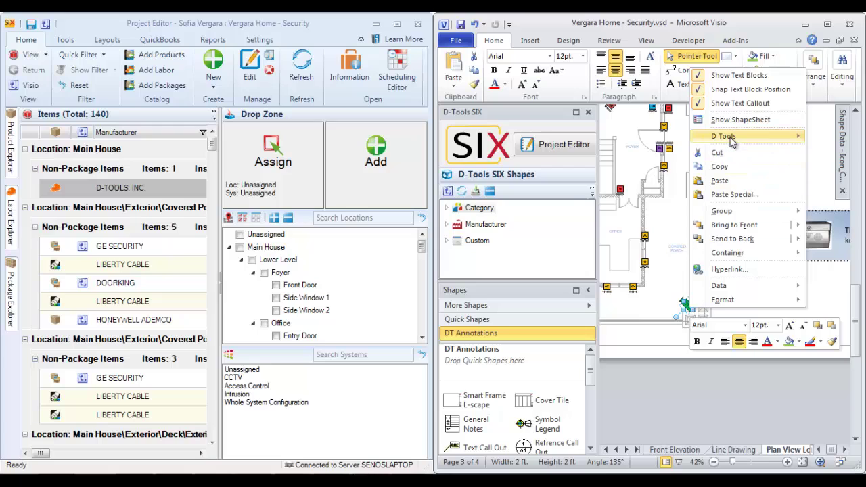
mouse_move(731, 137)
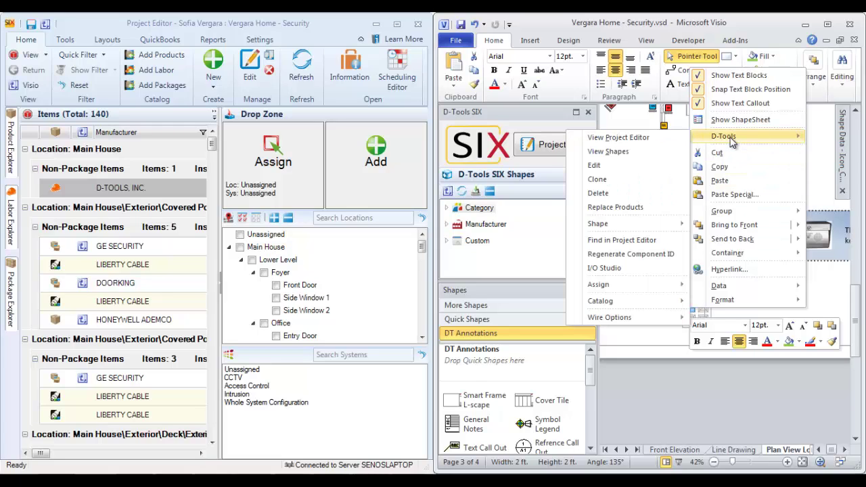
left_click(648, 240)
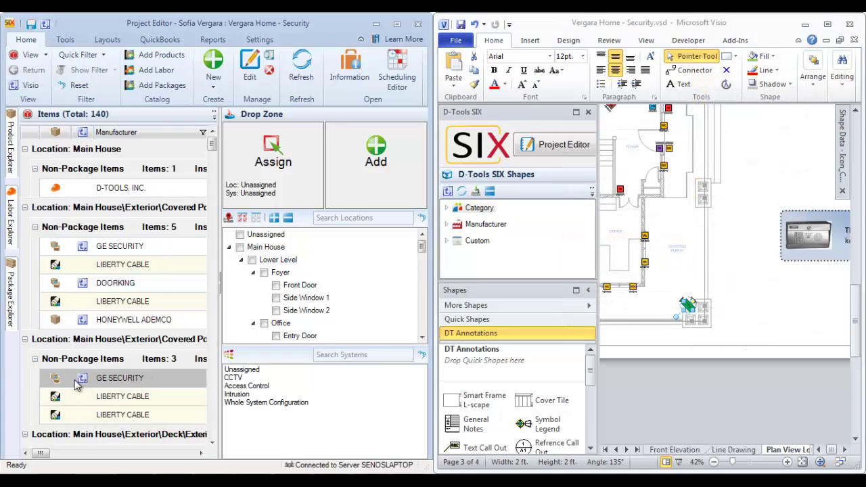
Delete the GE SECURITY camera item from the project and confirm the removal
right_click(117, 384)
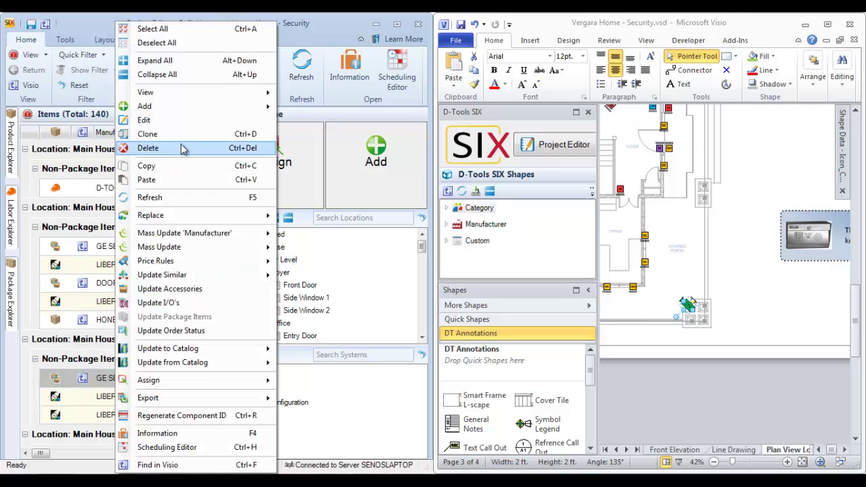
left_click(183, 151)
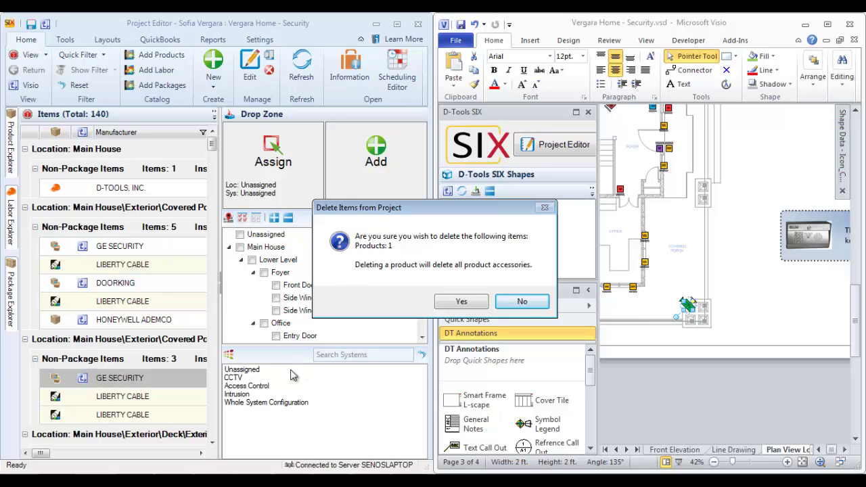
left_click(458, 302)
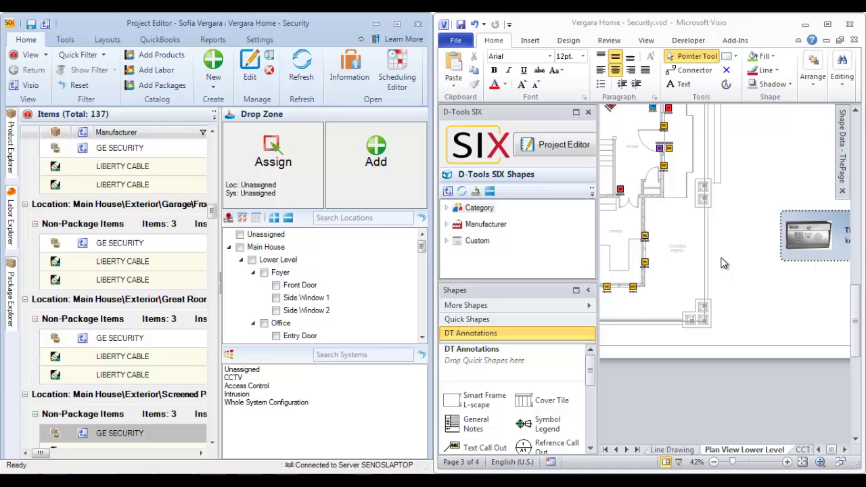
Locate the floor plan's green GE SECURITY camera in the Project Editor item list
scroll(751, 270, "up", 5)
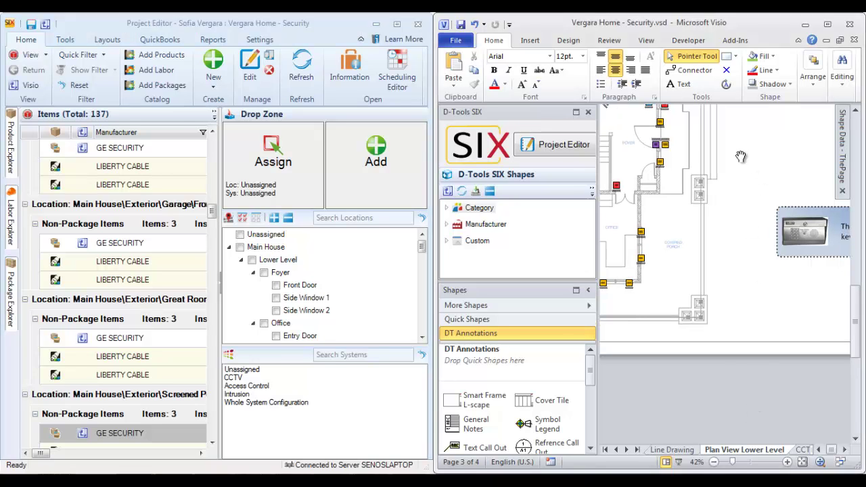
scroll(764, 240, "up", 5)
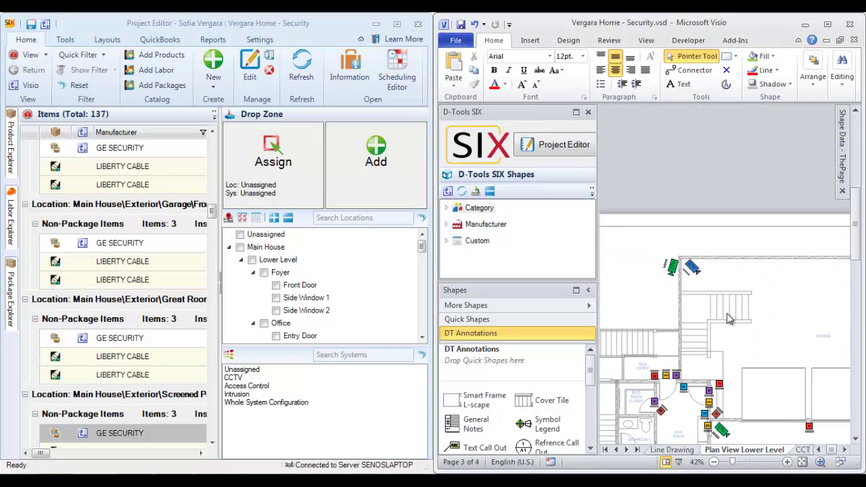
left_click(669, 265)
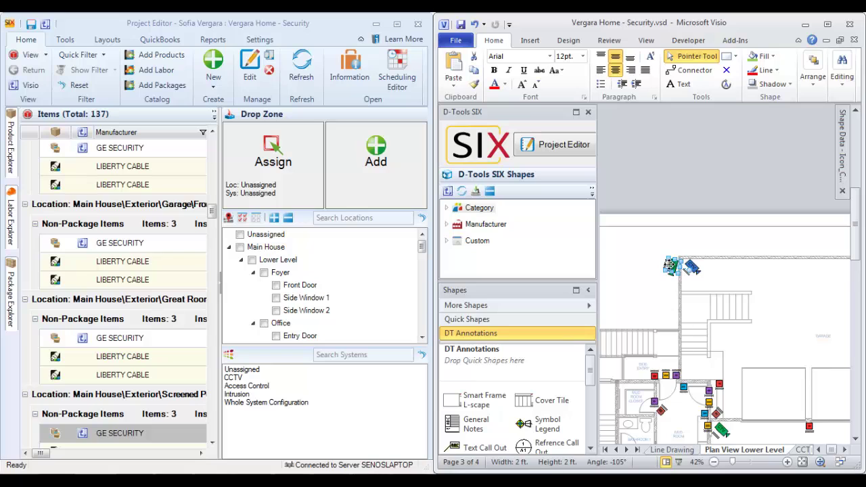
right_click(670, 266)
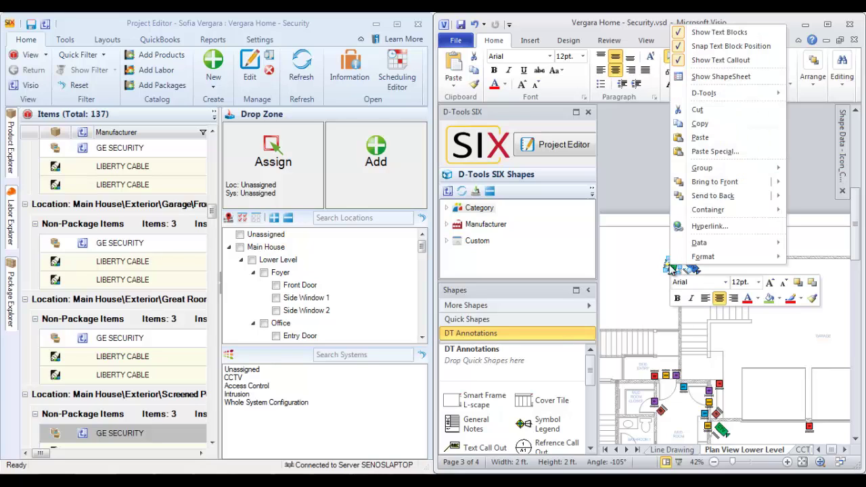
mouse_move(713, 93)
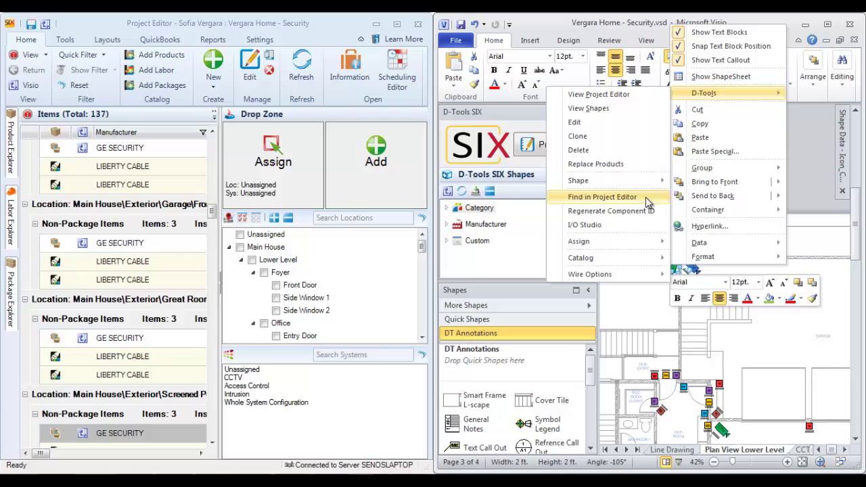
left_click(626, 198)
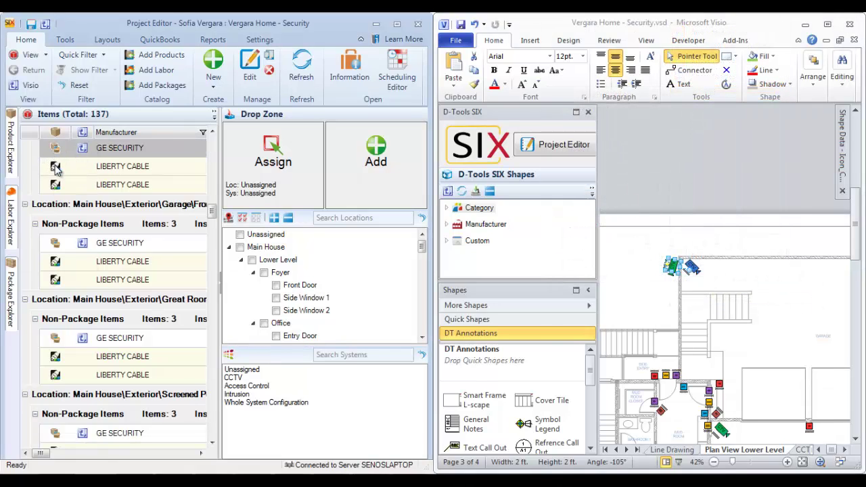
Clone the GE SECURITY camera with quantity 2 in the same location, then save the project
right_click(68, 153)
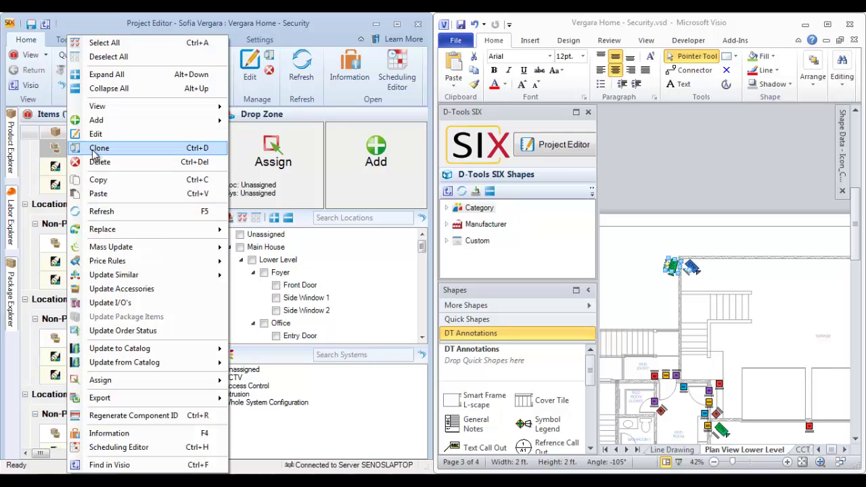
left_click(93, 152)
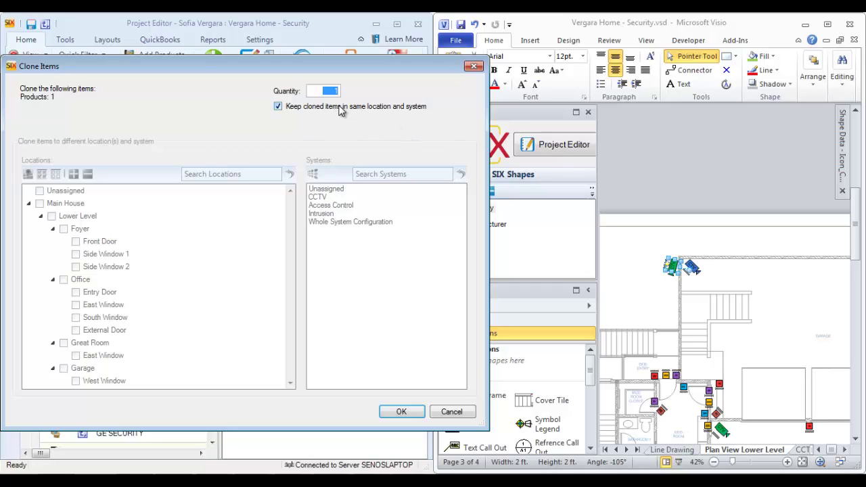
type("2")
left_click(401, 411)
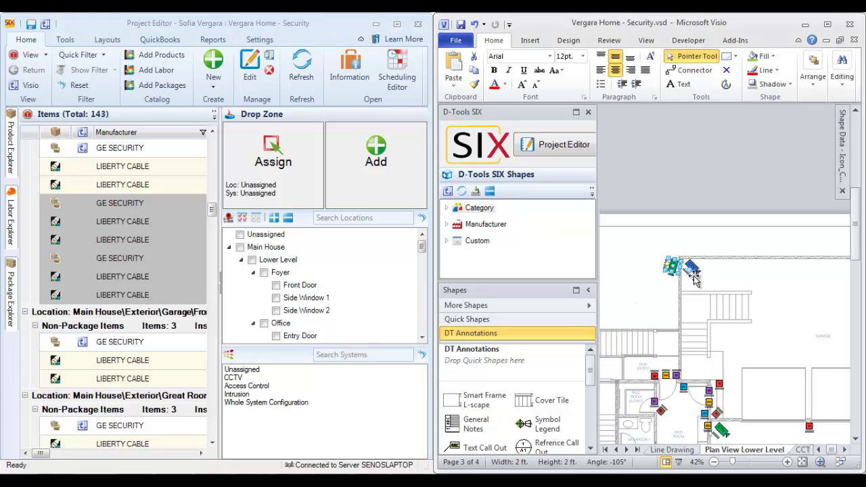
left_click(31, 25)
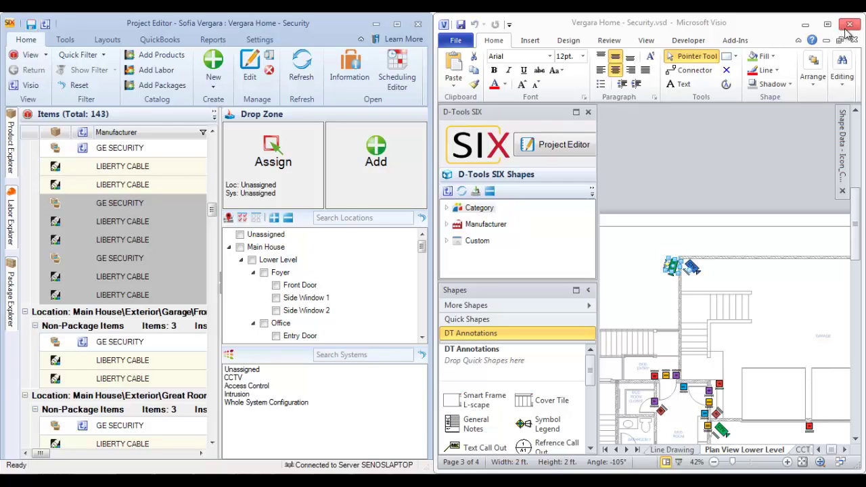
Close the Project Editor and Visio drawing, and bring up Select Revisions to Compare
left_click(417, 24)
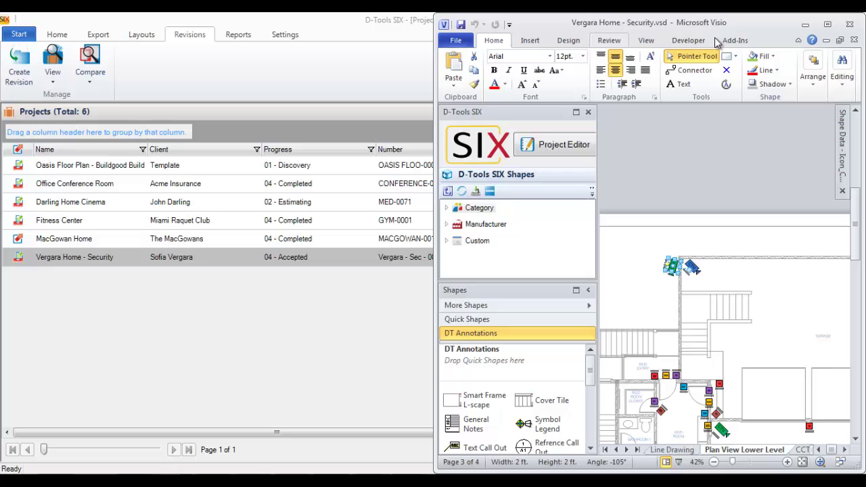
left_click(849, 24)
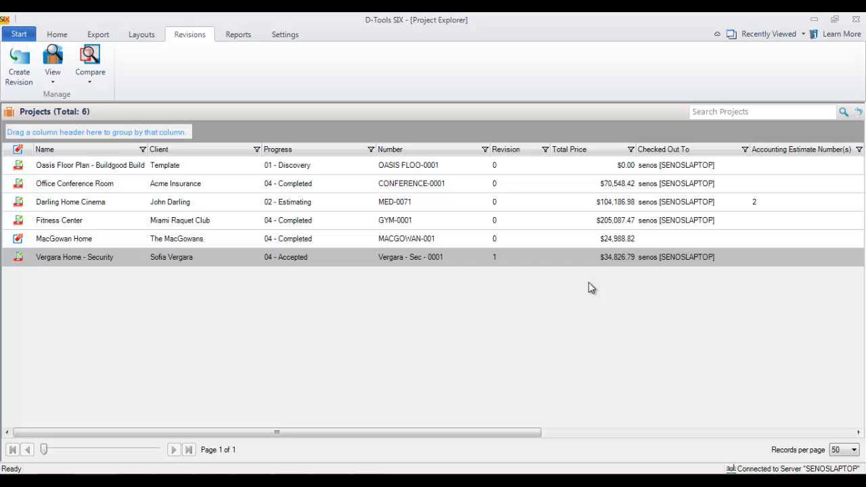
left_click(90, 69)
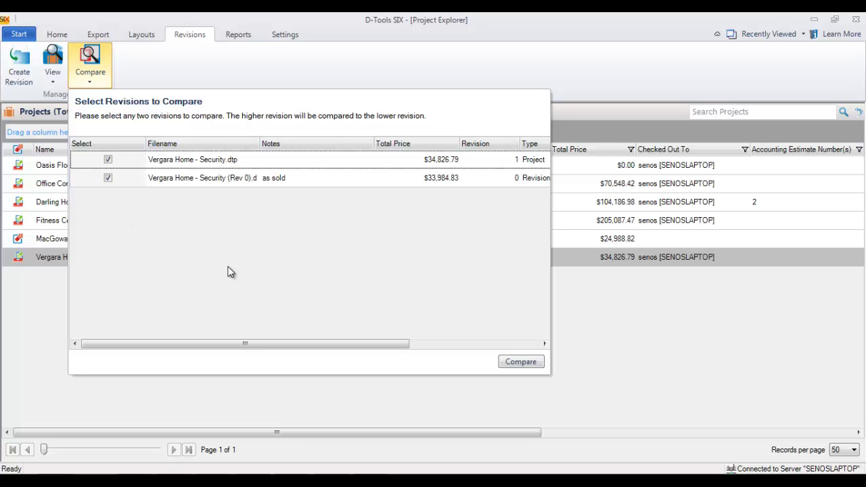
Compare Revision 1 against Revision 0 and show the comparison's available reports
left_click(515, 362)
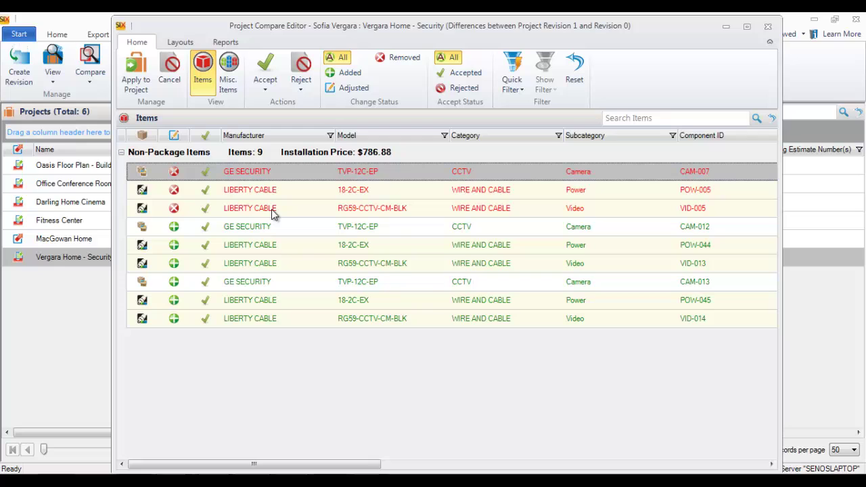
left_click(229, 44)
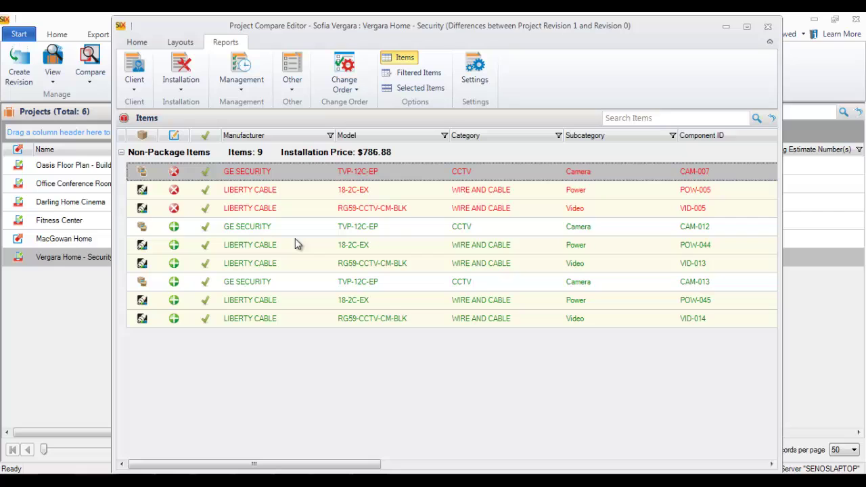
Run the Change Order By Location report and view its summary page with the $841.96 grand total
left_click(344, 79)
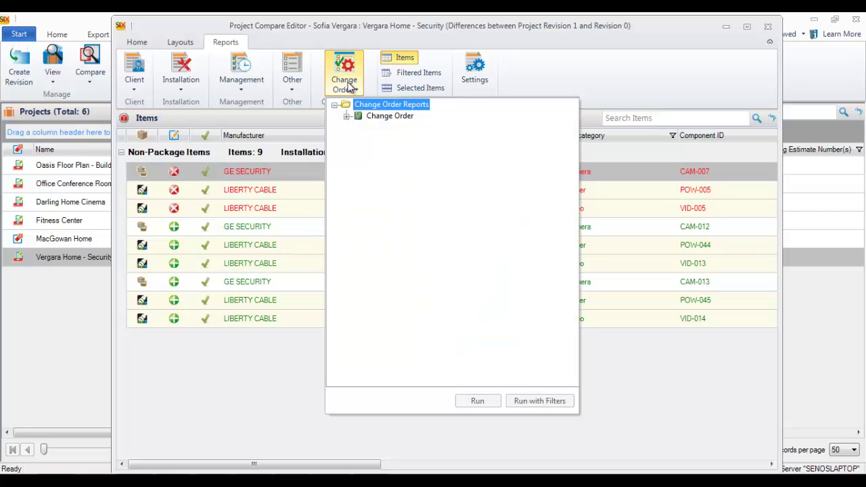
left_click(346, 116)
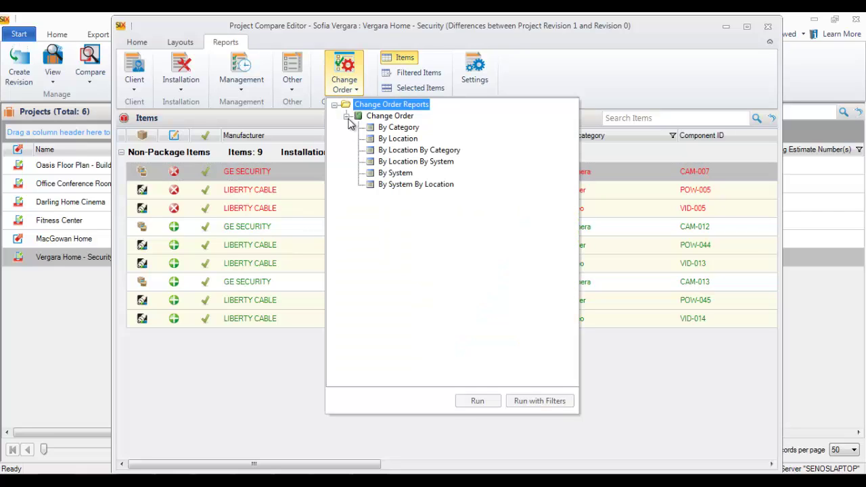
left_click(398, 139)
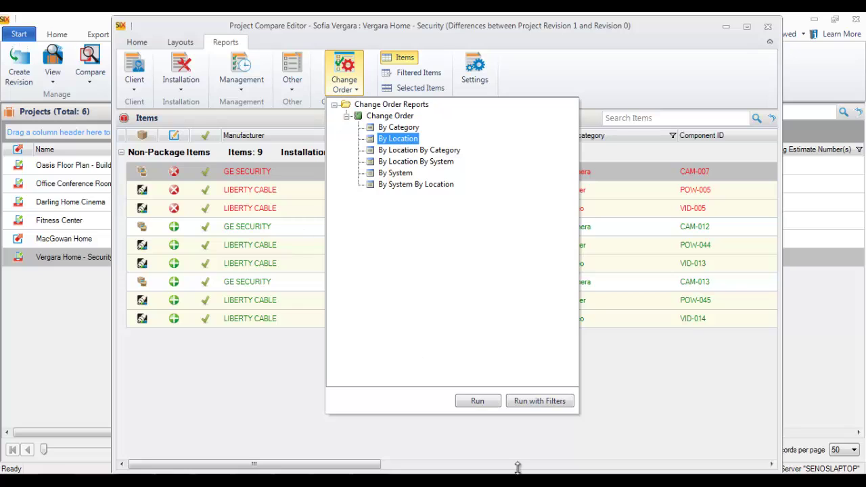
left_click(478, 402)
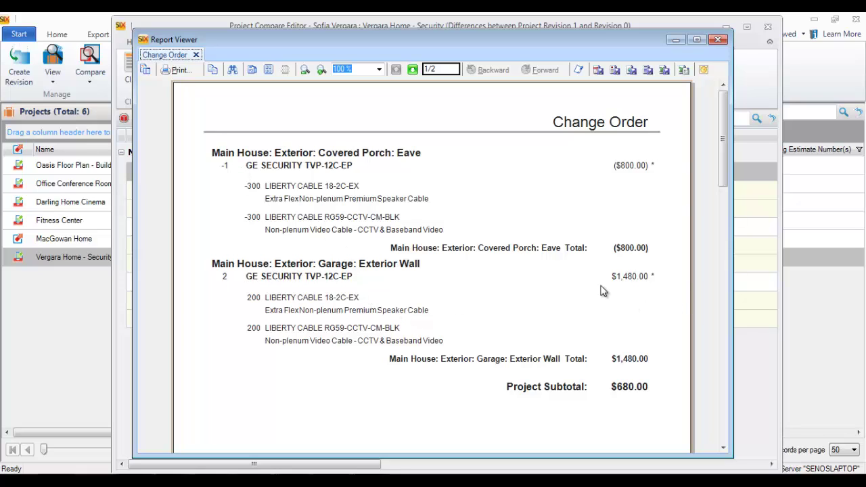
left_click(412, 70)
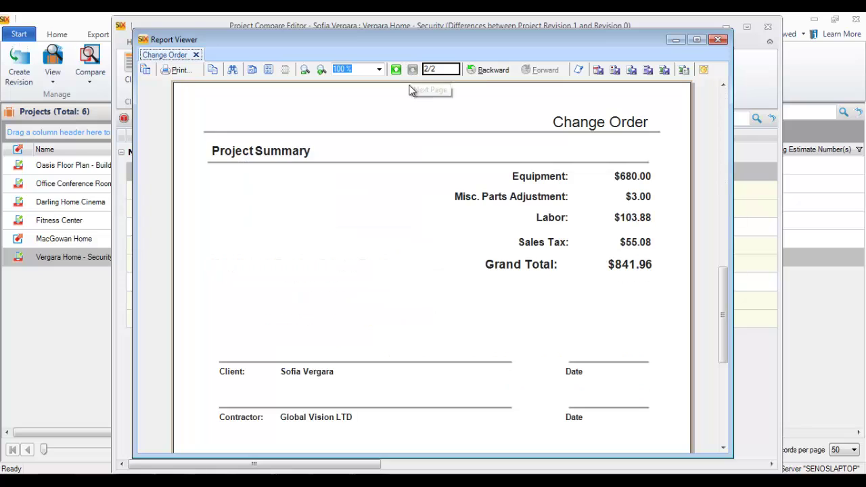